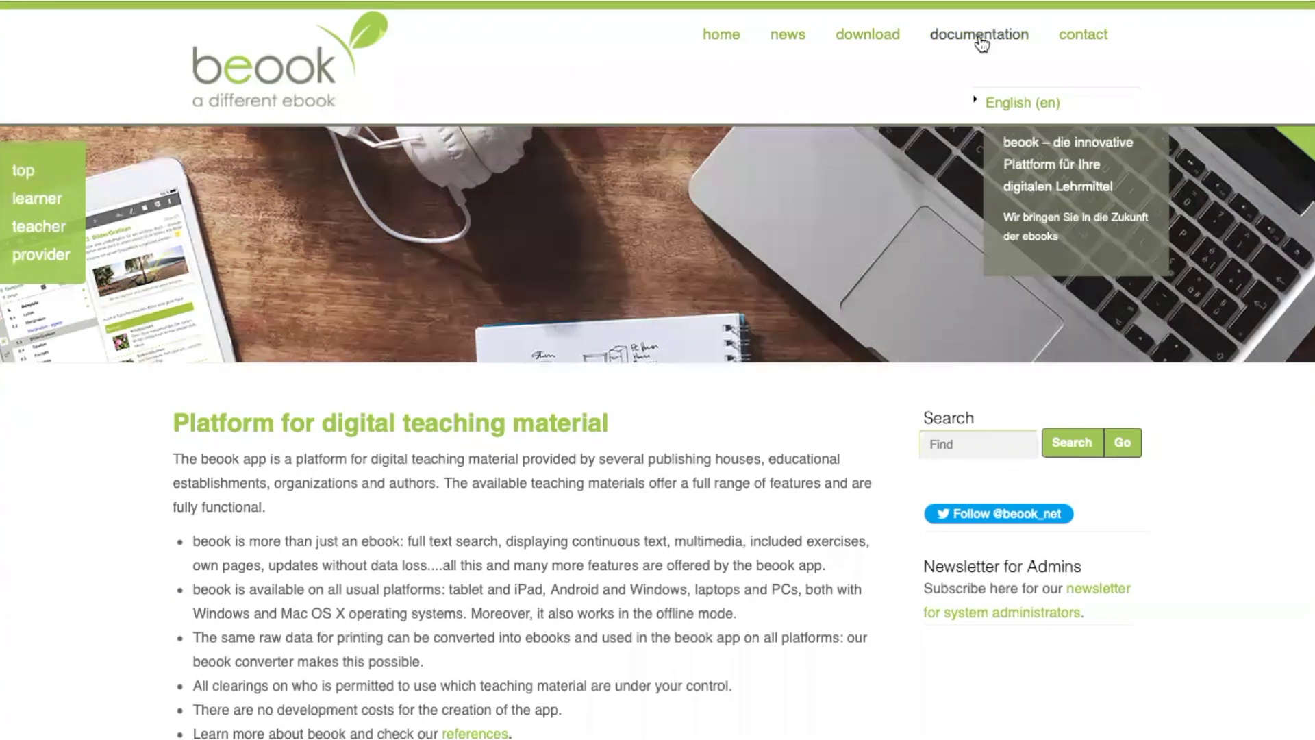
Browse the documentation and app download pages, then start Login/Register in the beook app.
left_click(981, 34)
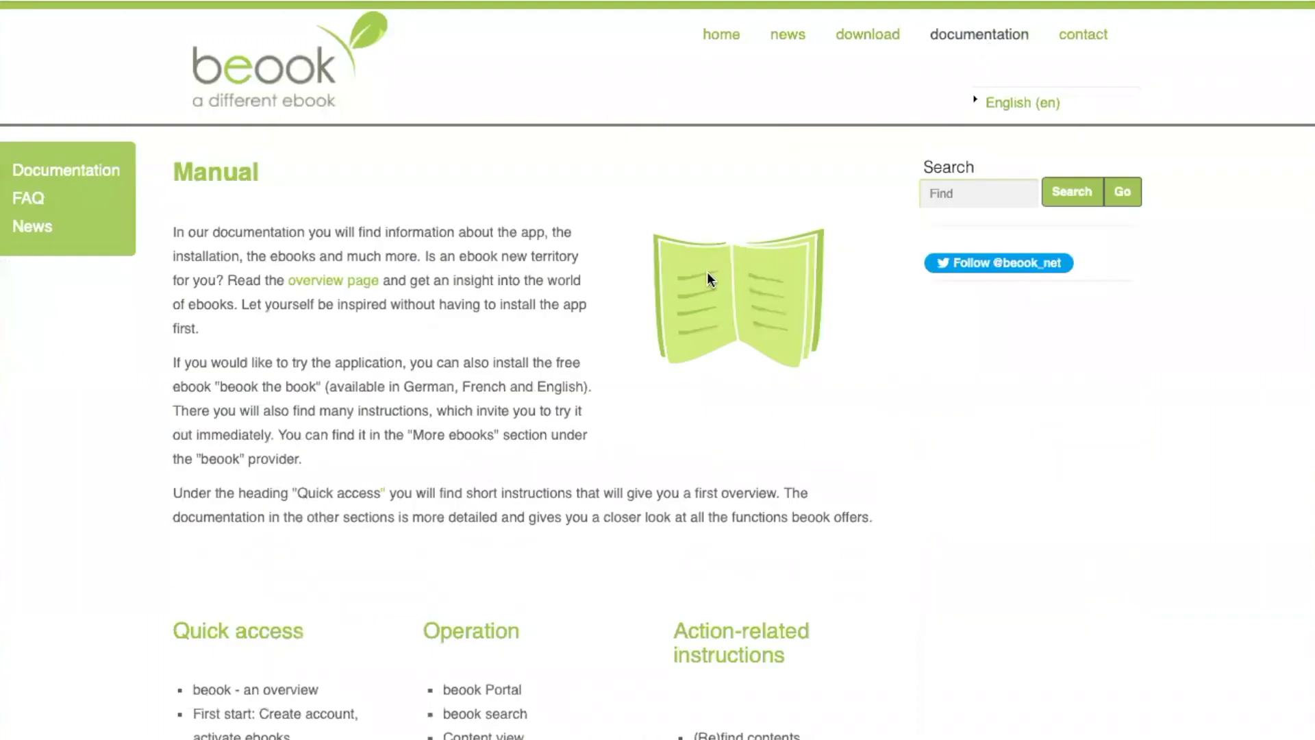
scroll(278, 461, "down", 3)
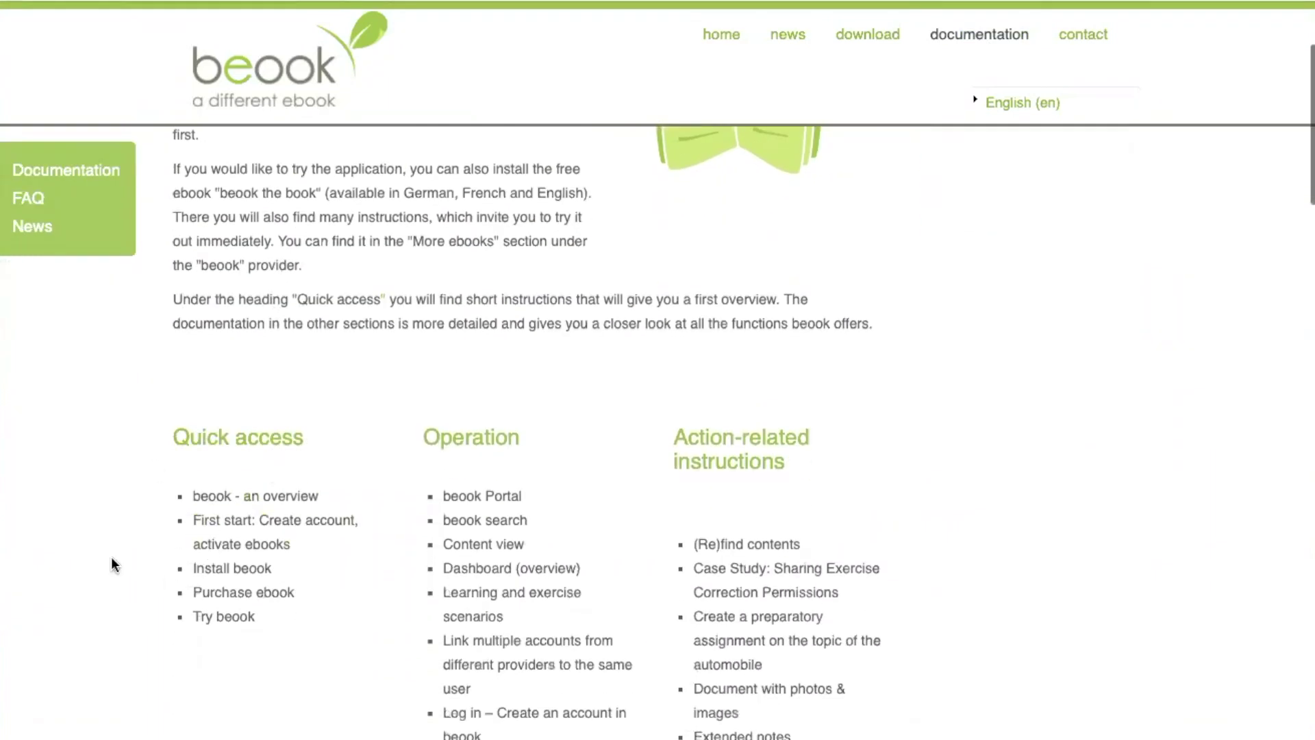
left_click(866, 34)
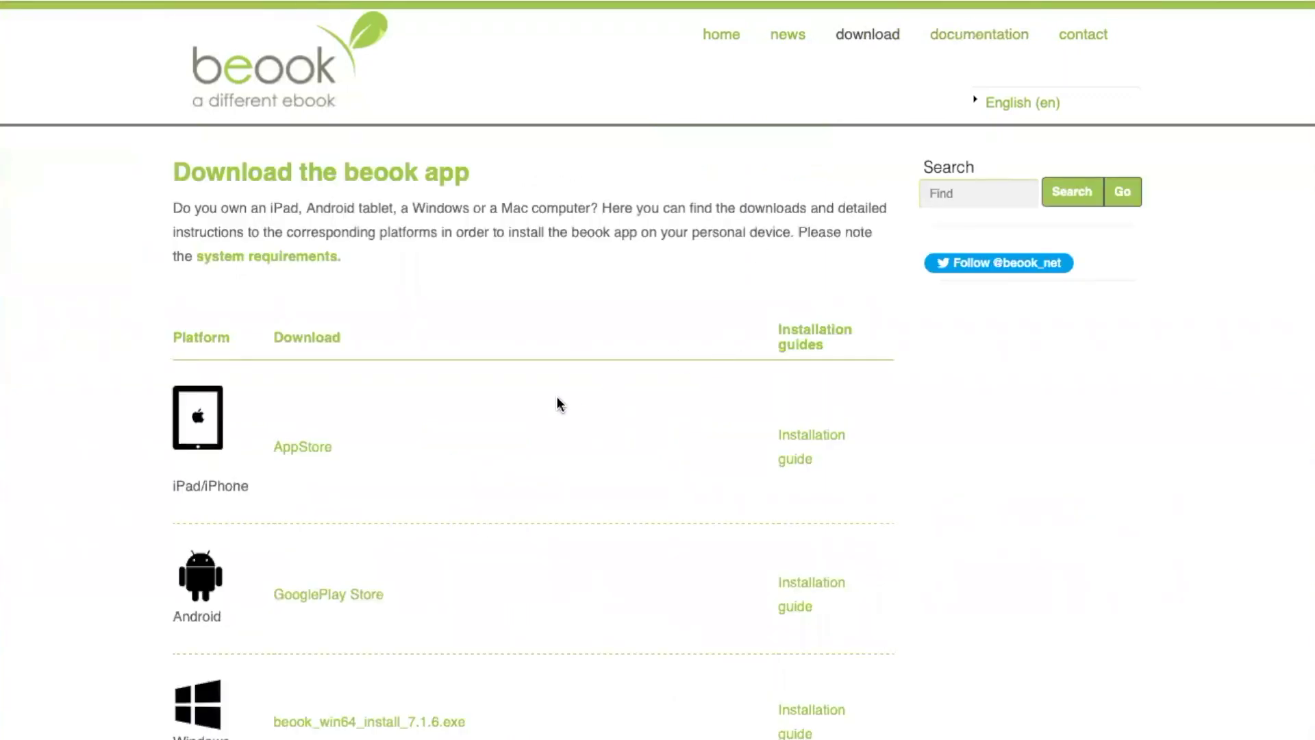
scroll(274, 712, "down", 3)
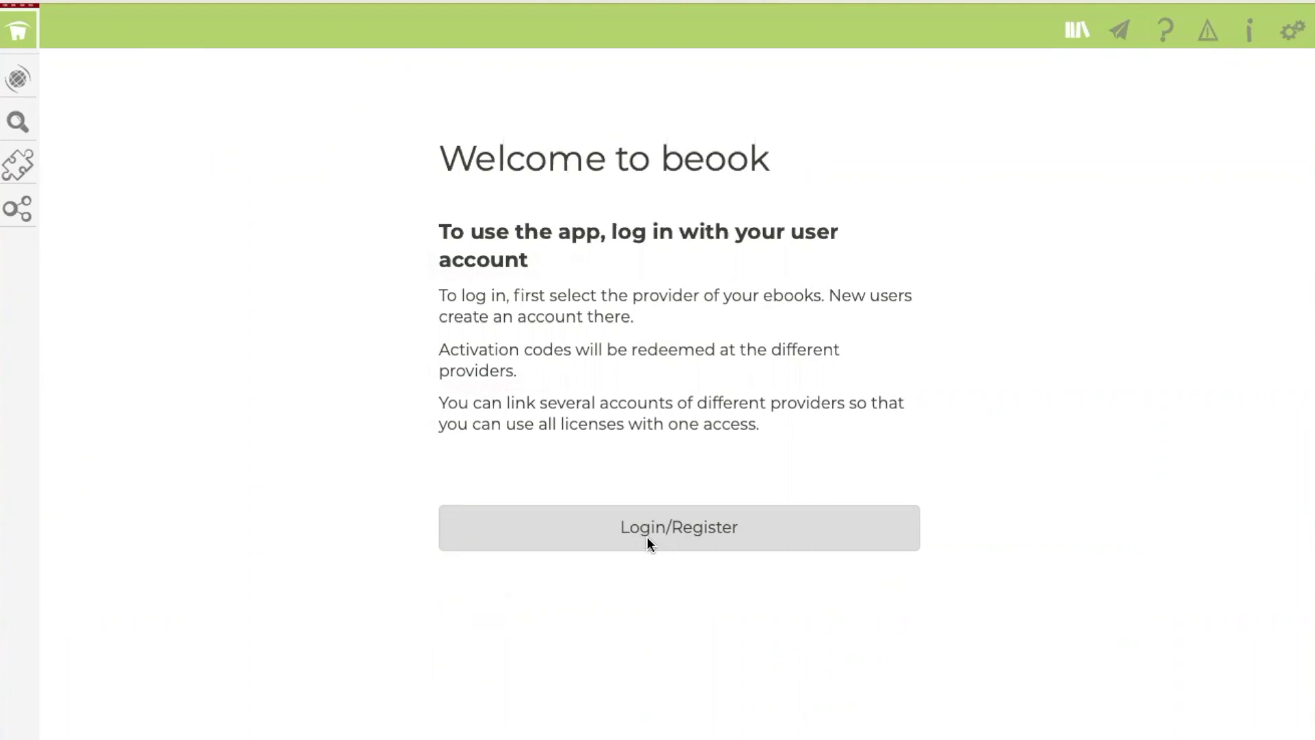
left_click(630, 533)
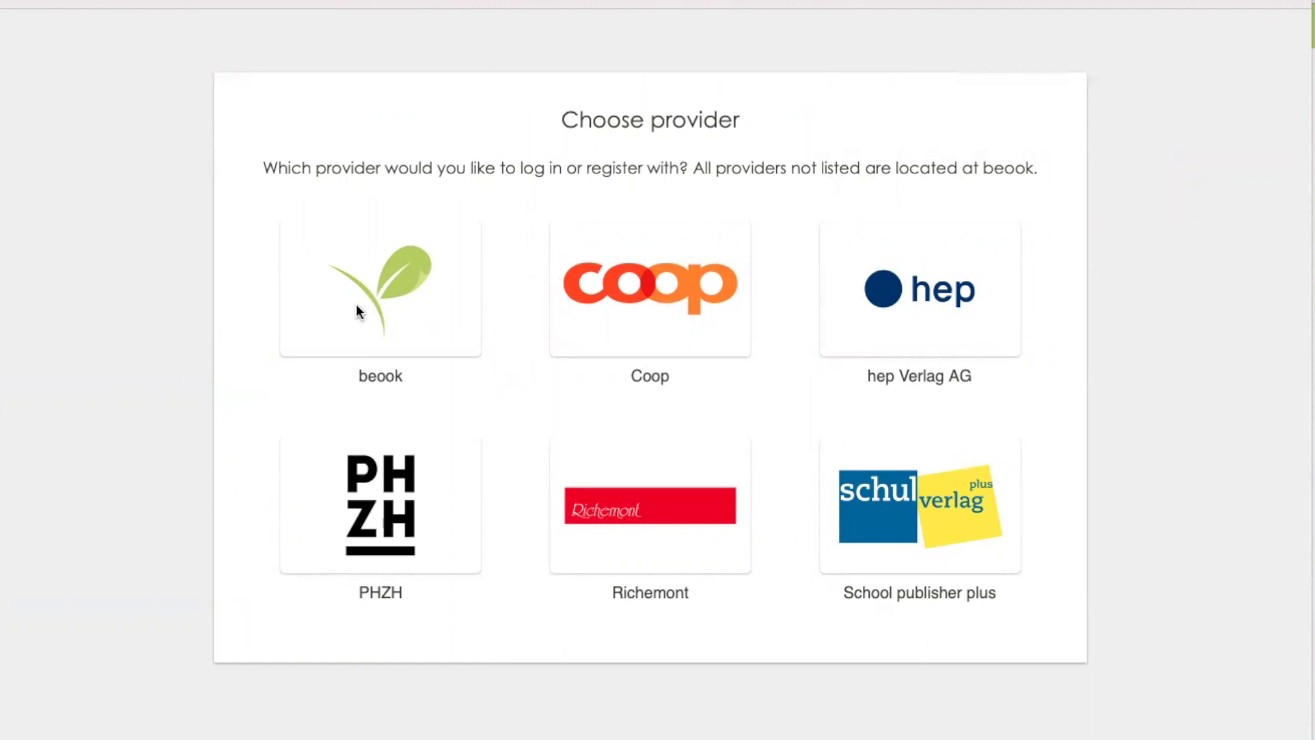
Choose the beook provider and register with the account e-mail and a repeated password.
left_click(351, 272)
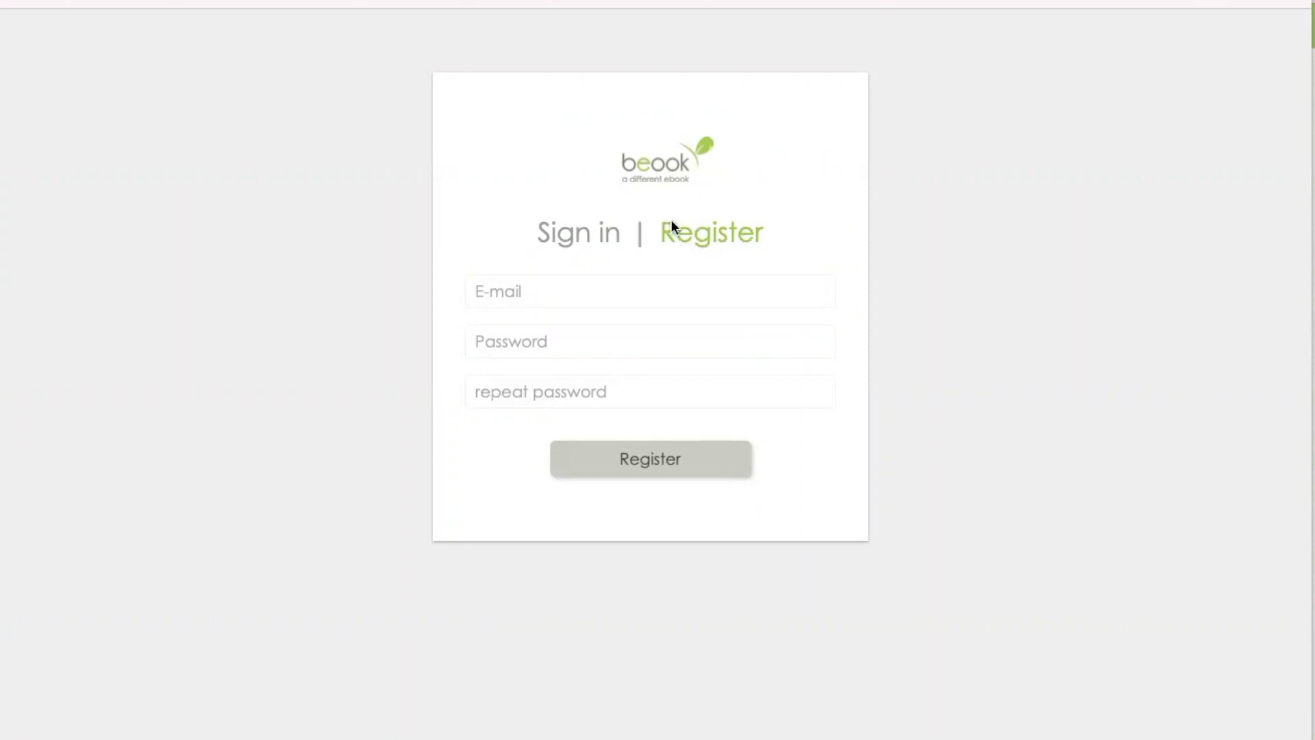
left_click(507, 293)
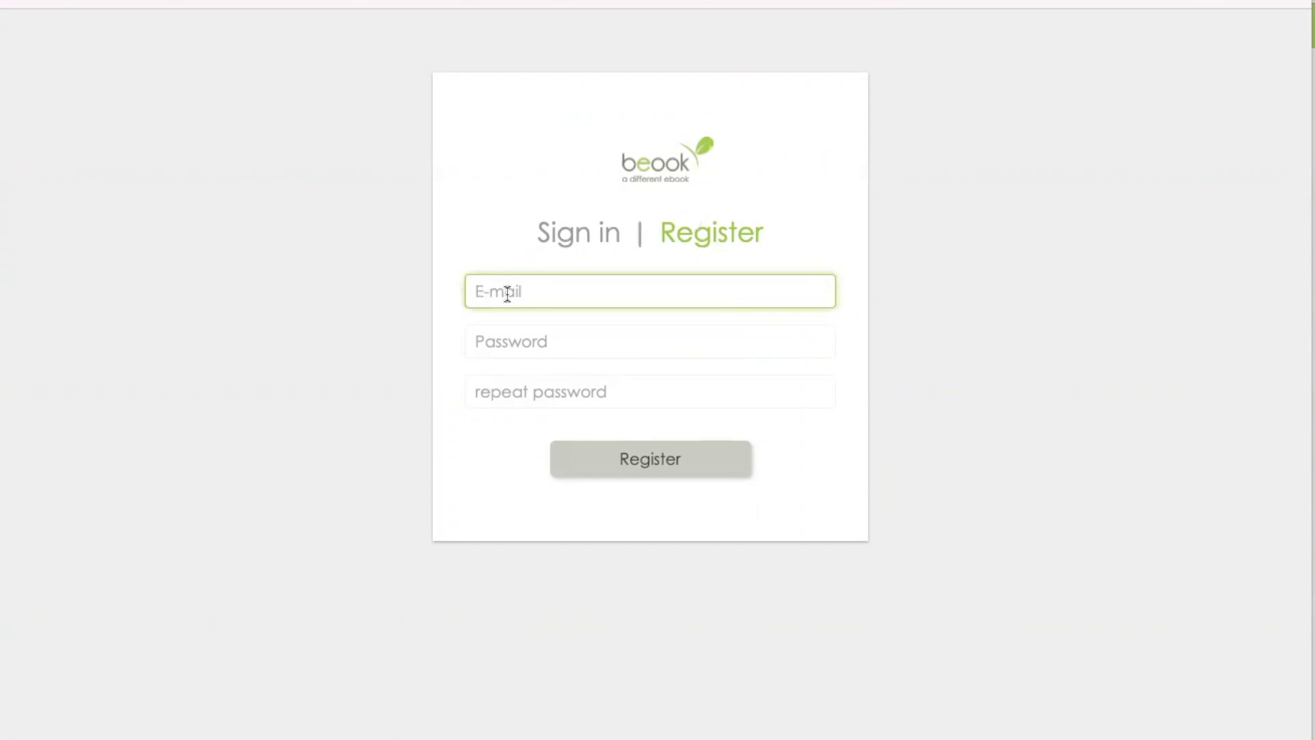
key("ctrl+v")
left_click(483, 342)
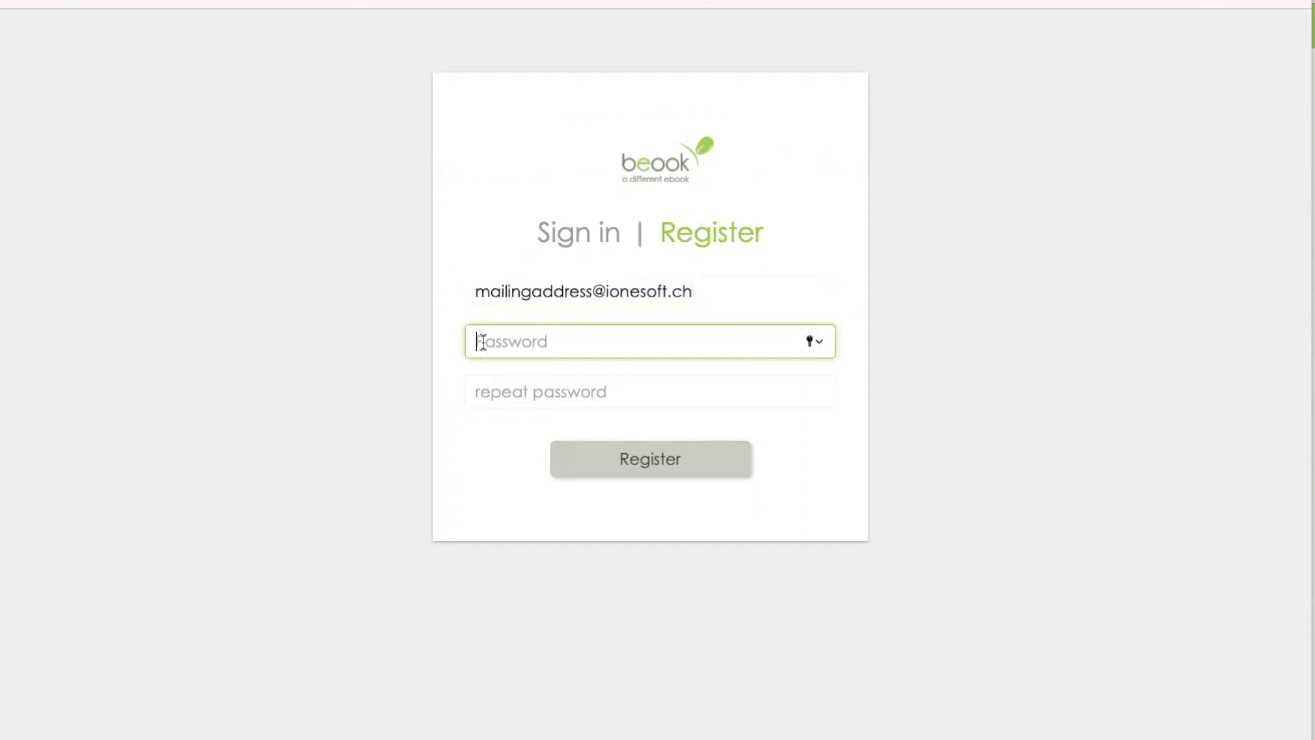
key("ctrl+v")
key("Tab")
key("ctrl+v")
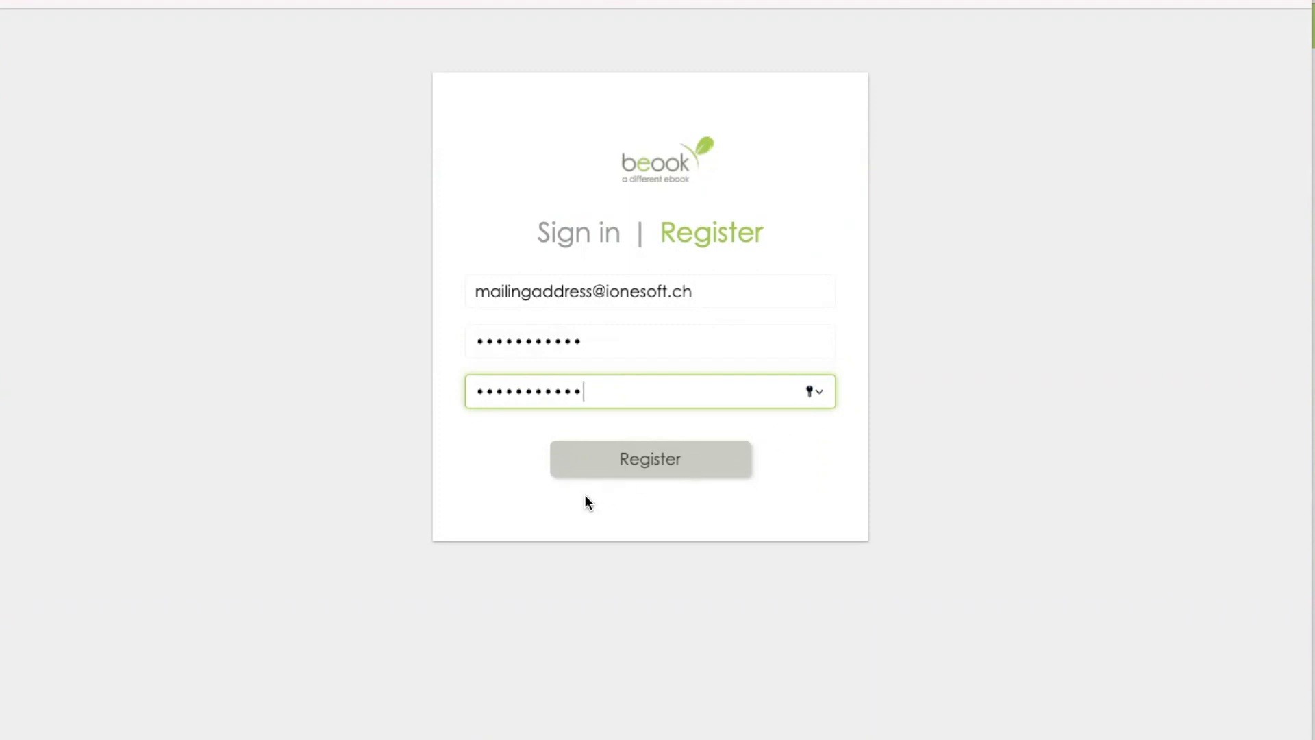
left_click(608, 475)
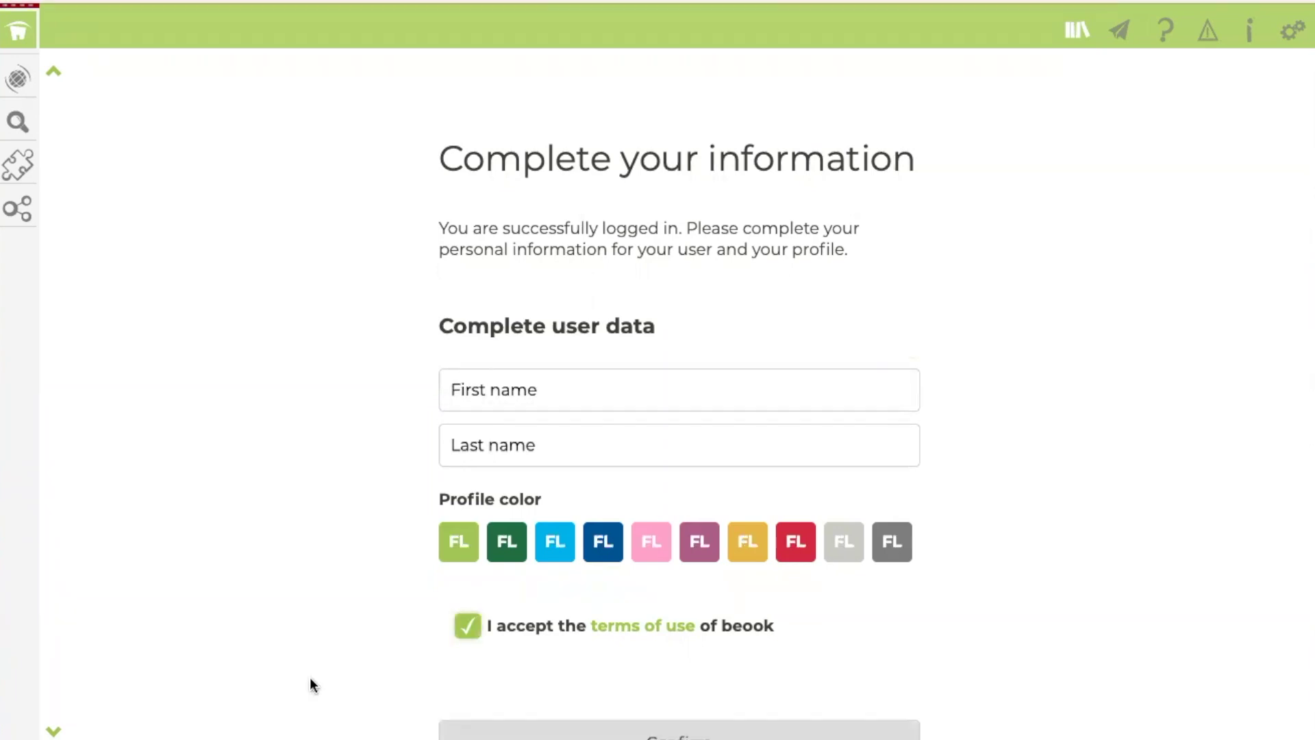
Confirm the profile information and redeem the activation code, unlocking 12 ebooks.
scroll(611, 698, "down", 1)
left_click(613, 700)
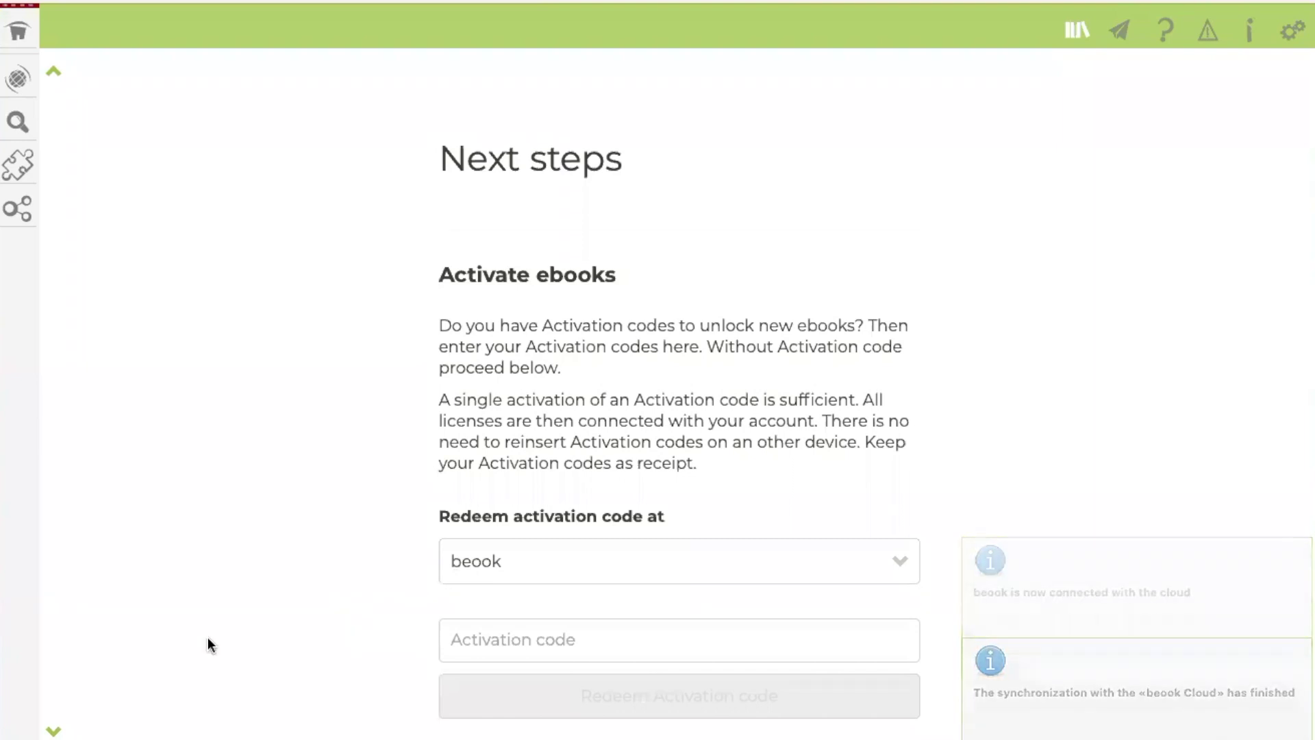
left_click(596, 641)
key("ctrl+v")
left_click(596, 681)
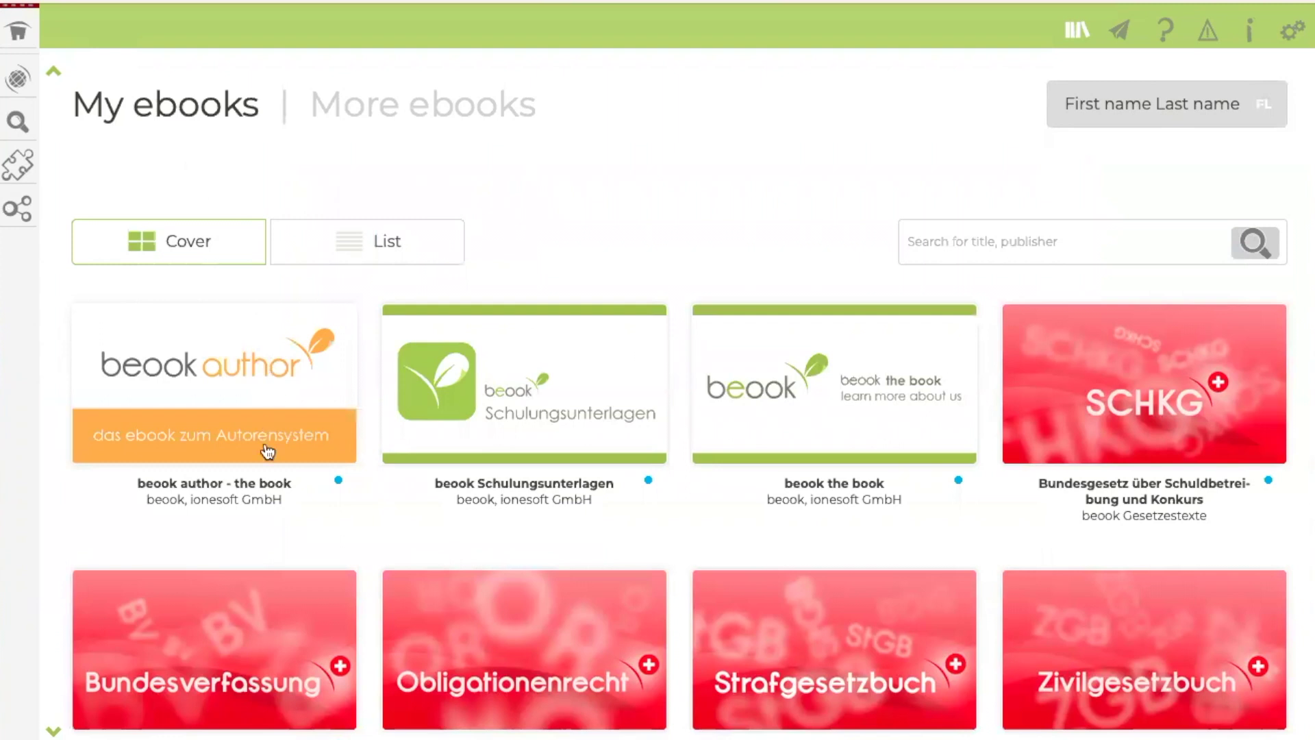
Install 'beook the book (English)' from its cover and open it to the Dashboard.
scroll(266, 464, "down", 3)
scroll(267, 464, "down", 5)
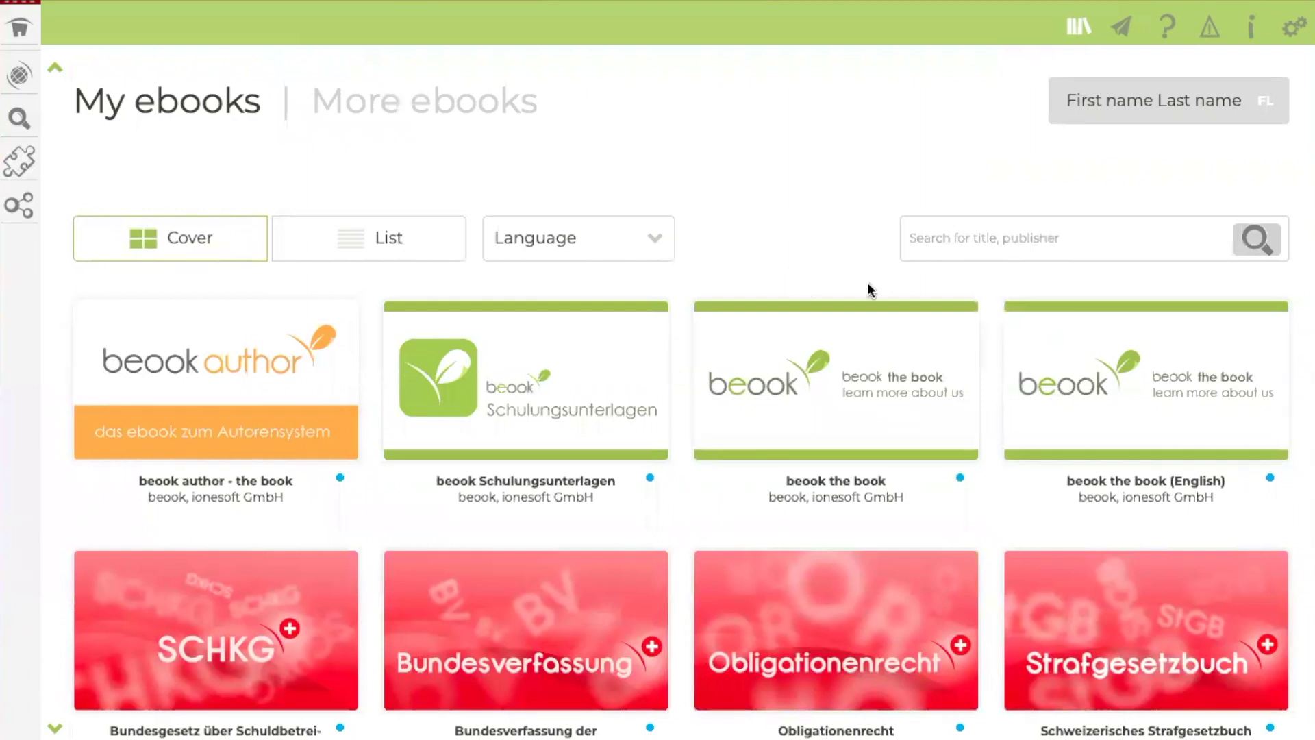
left_click(1134, 411)
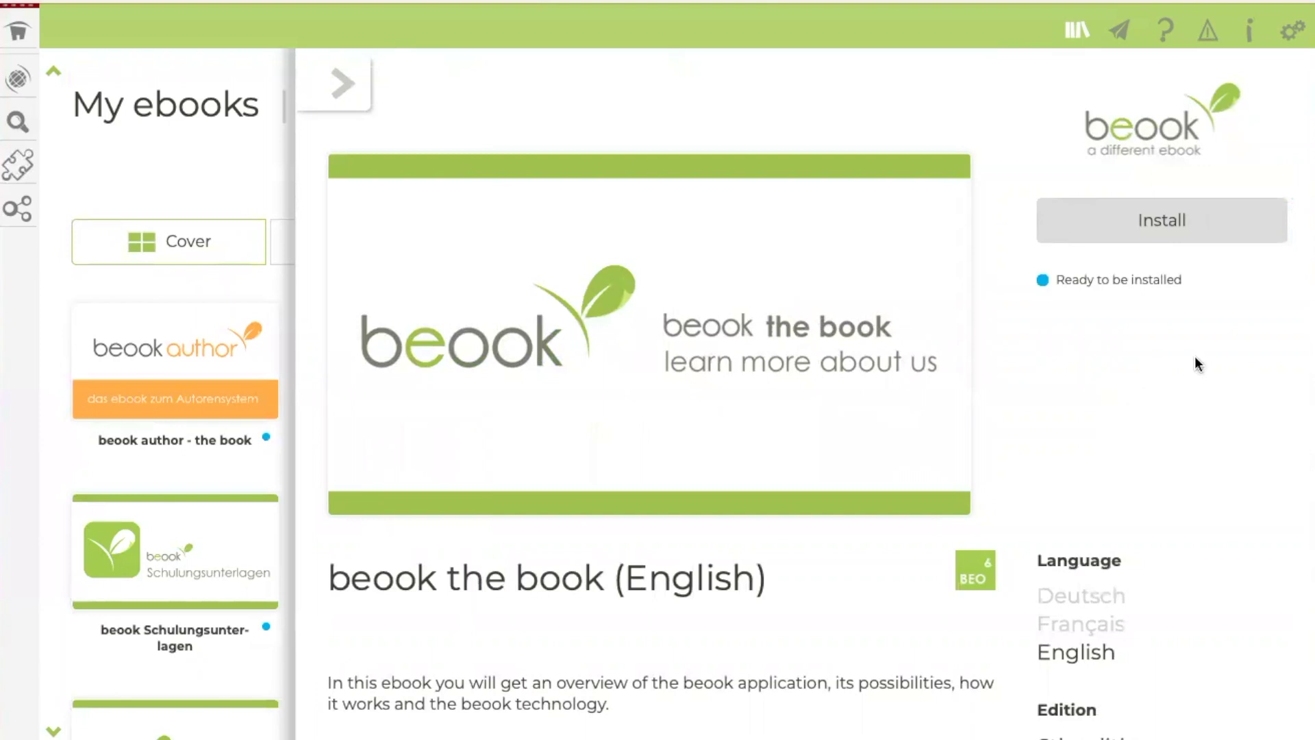
left_click(1143, 219)
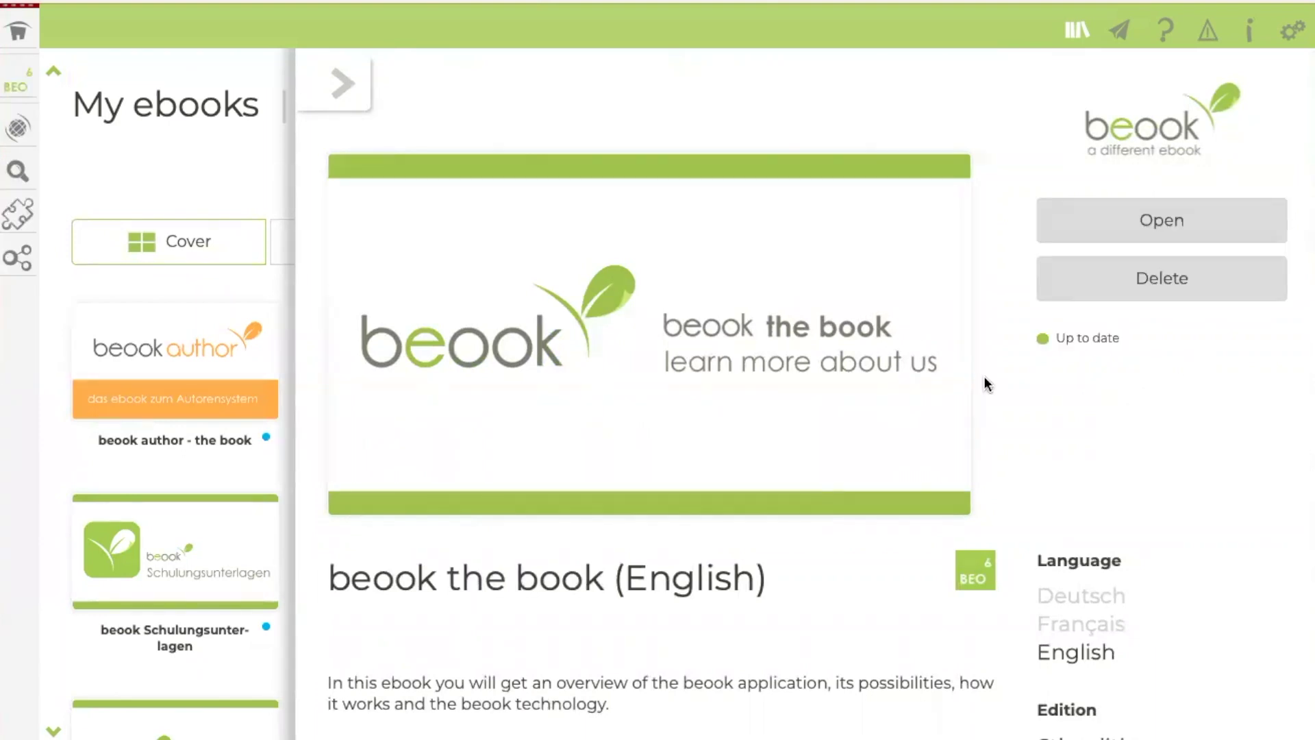
left_click(1119, 233)
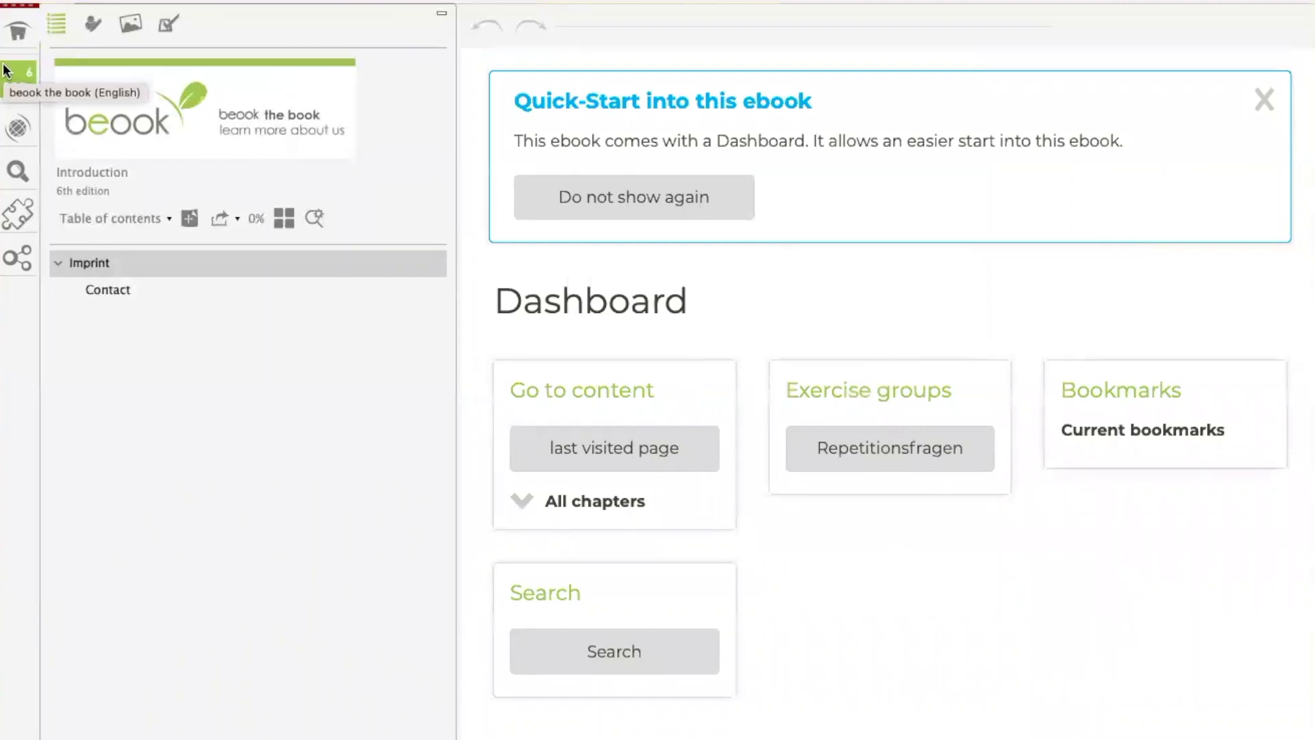
Navigate from the chapter list to chapter 2, then sections 2.1, 2.4 and 2.4.1 Sharing function.
left_click(178, 119)
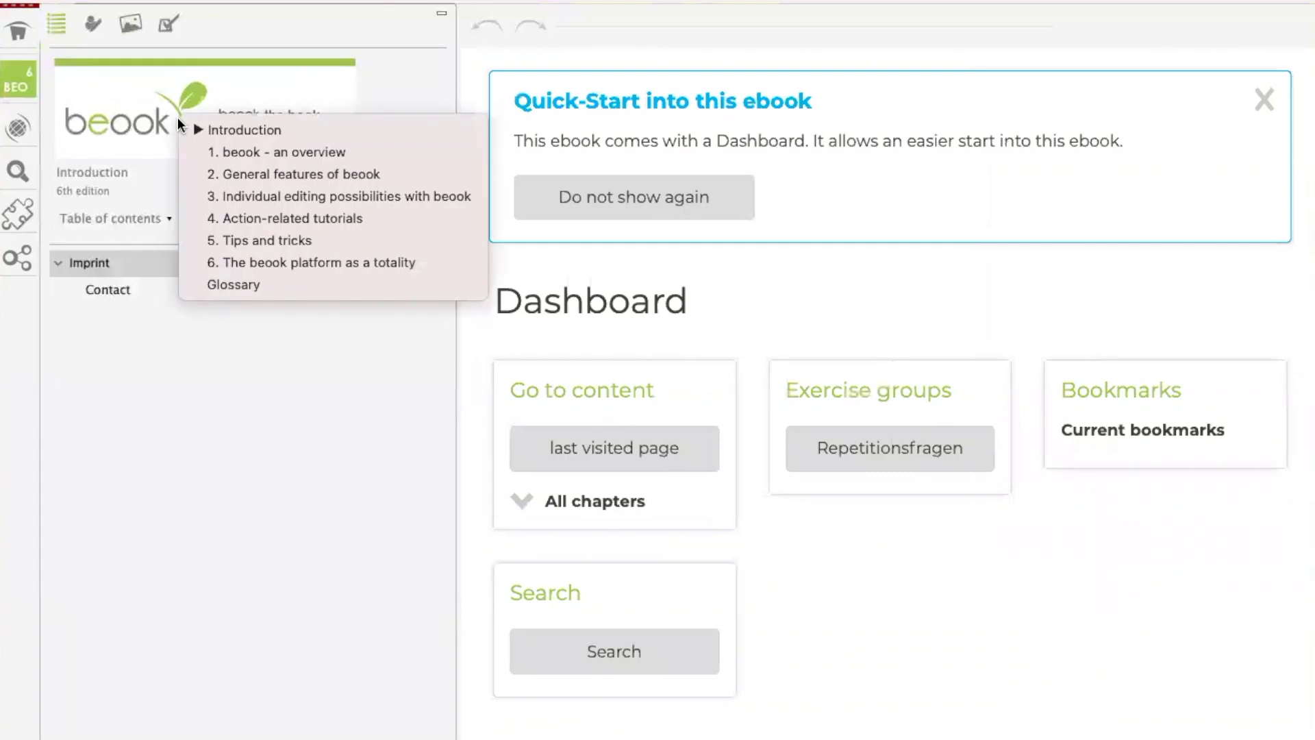
left_click(233, 174)
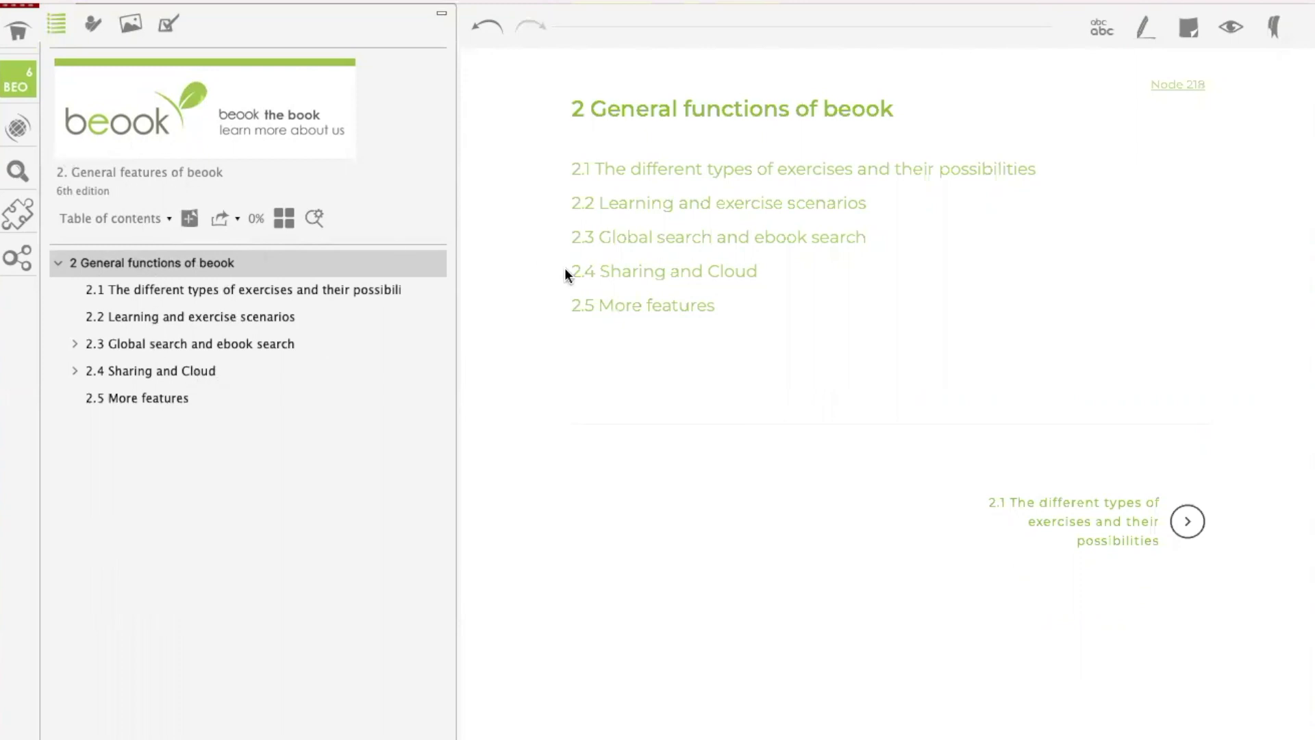
left_click(244, 293)
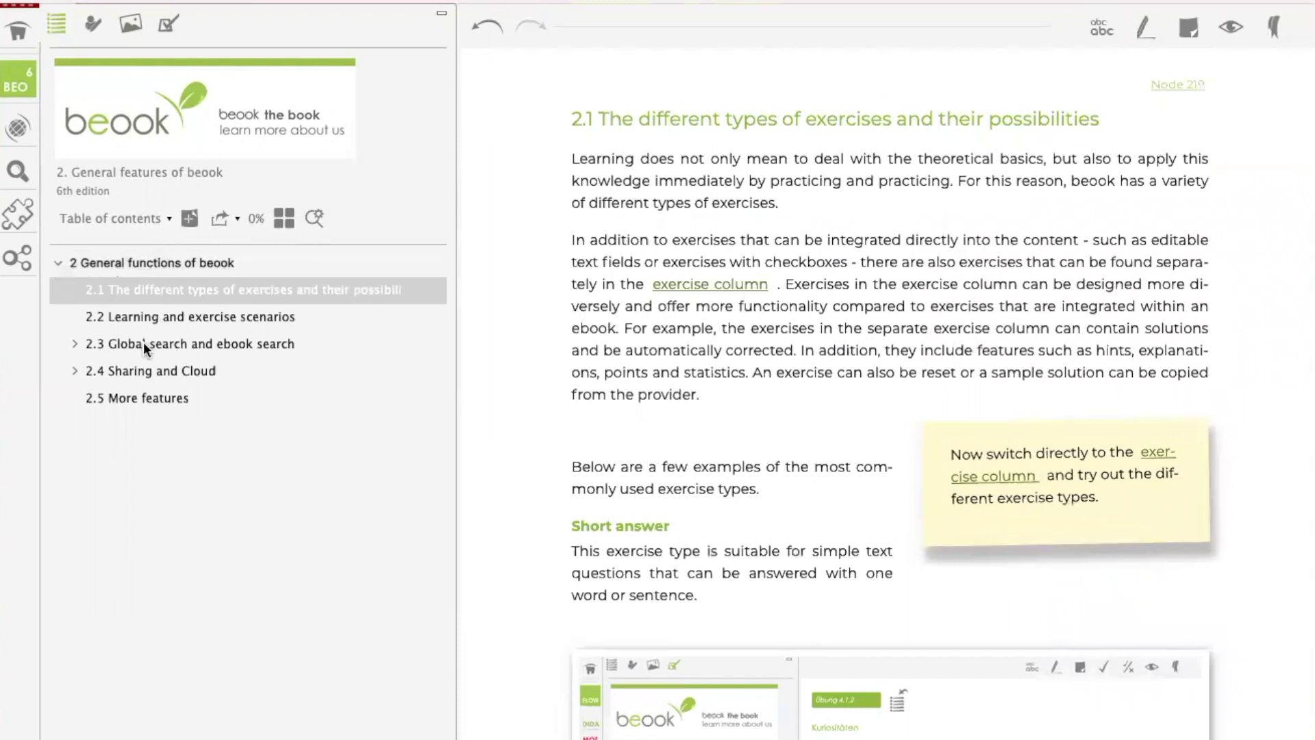
left_click(145, 370)
left_click(148, 402)
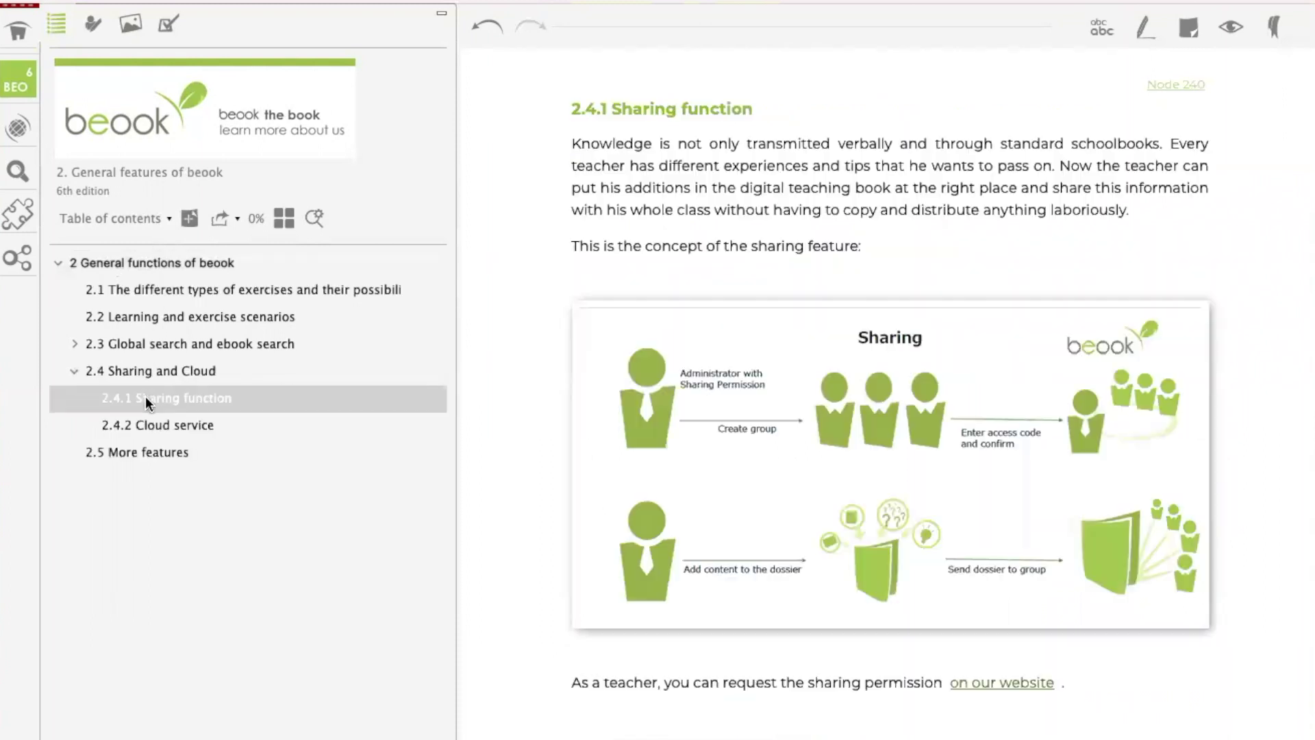
scroll(665, 424, "down", 15)
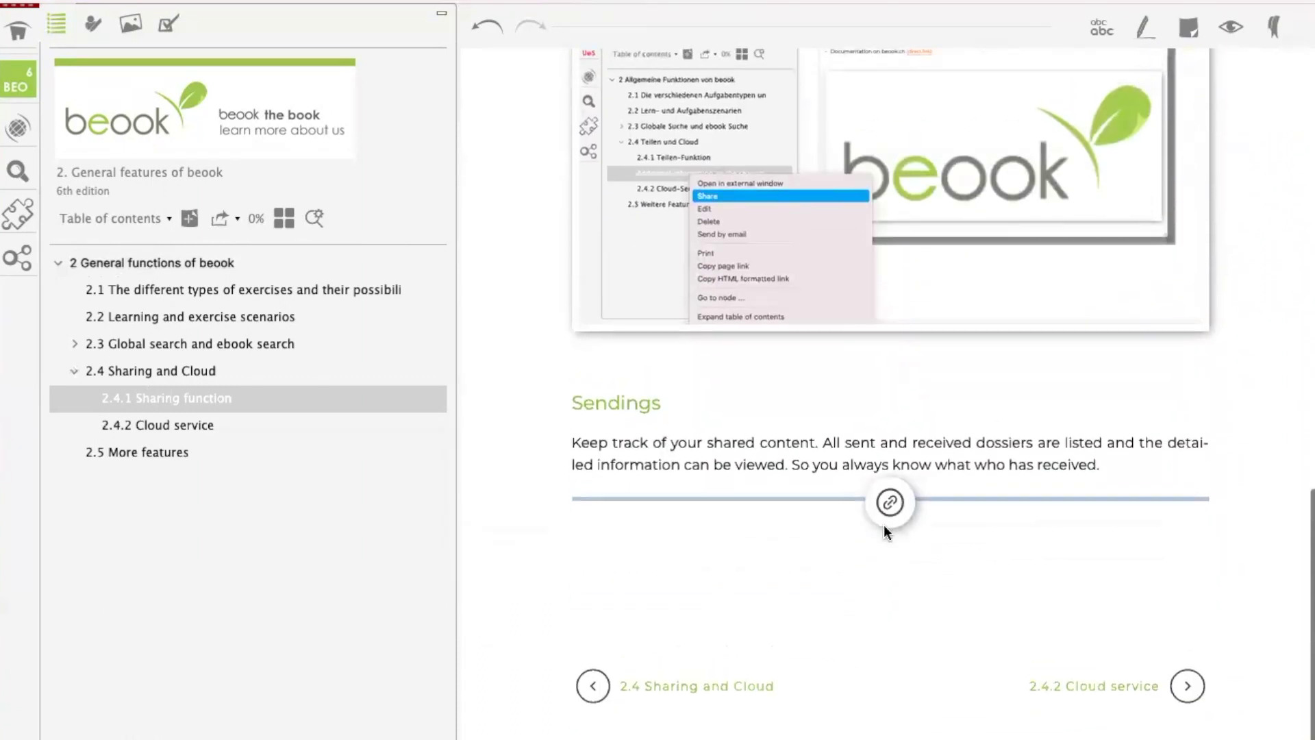
Go to 2.4.2 Cloud service and place a yellow note 'A simple note' after the first paragraph.
left_click(1169, 693)
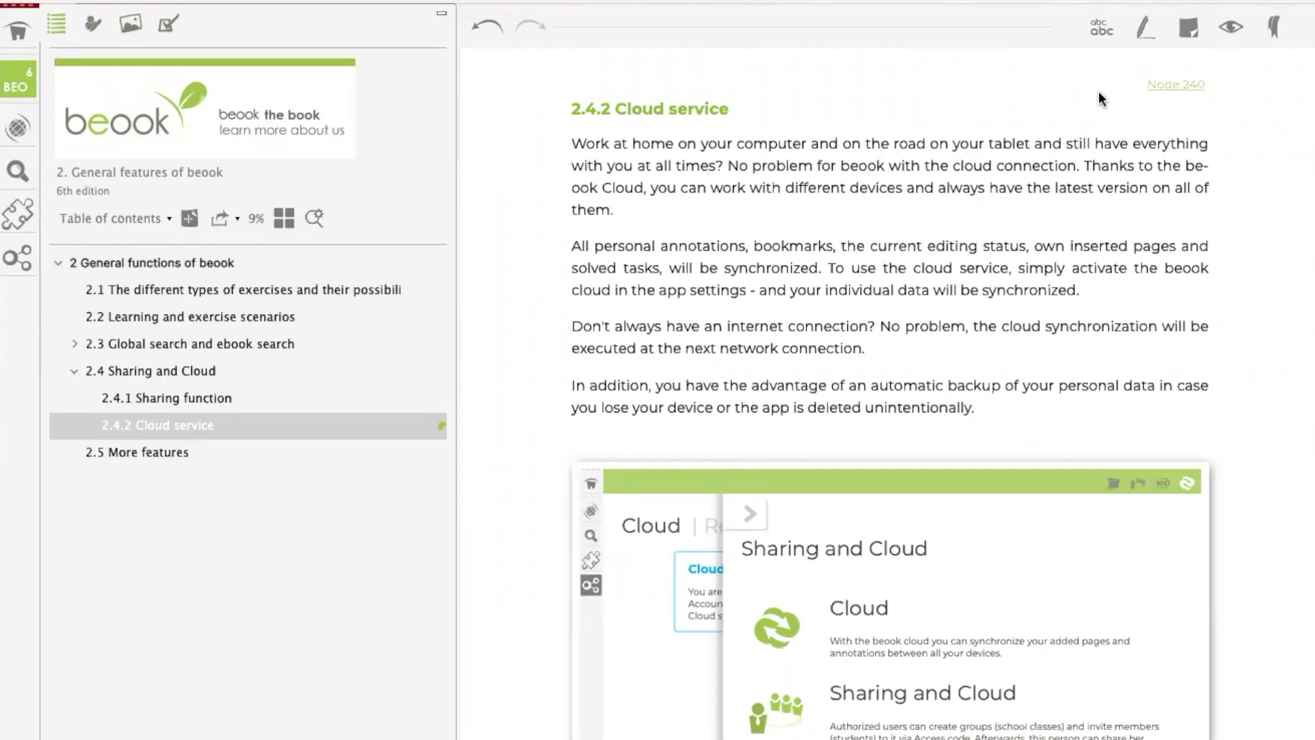
left_click(1190, 31)
left_click(847, 220)
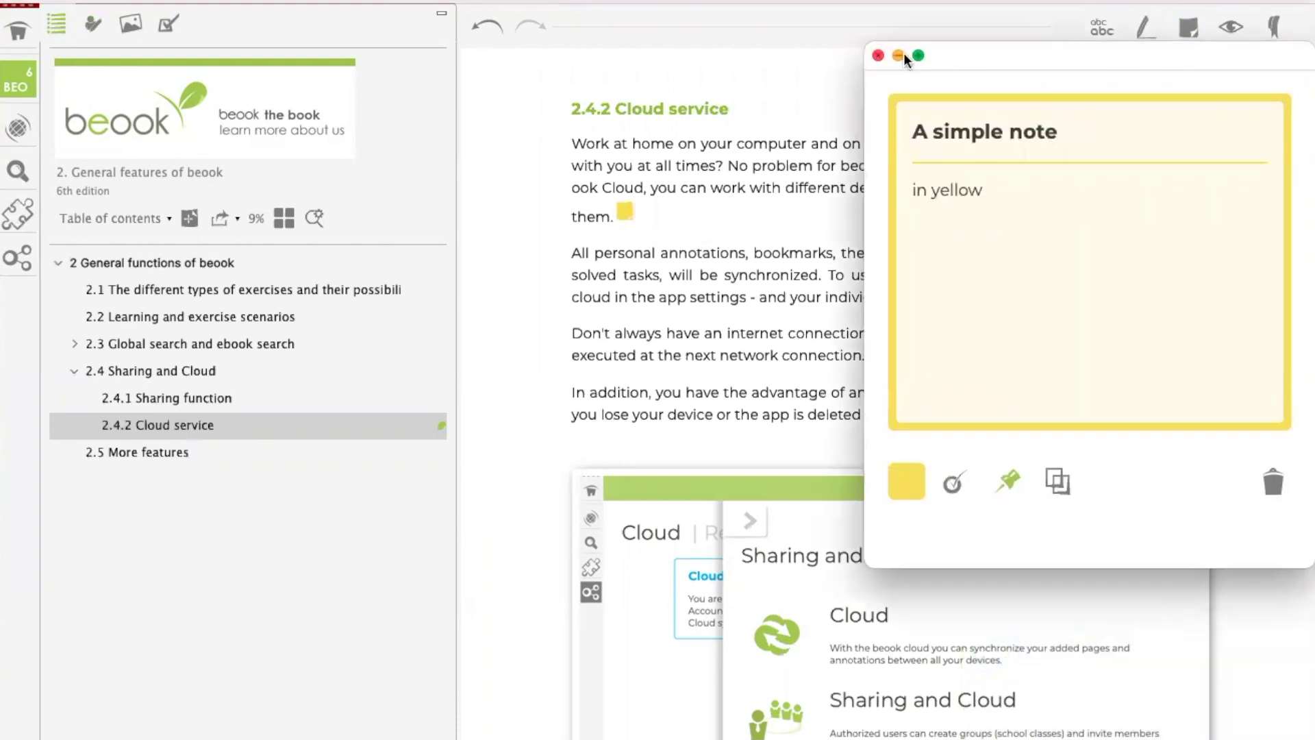
left_click(879, 55)
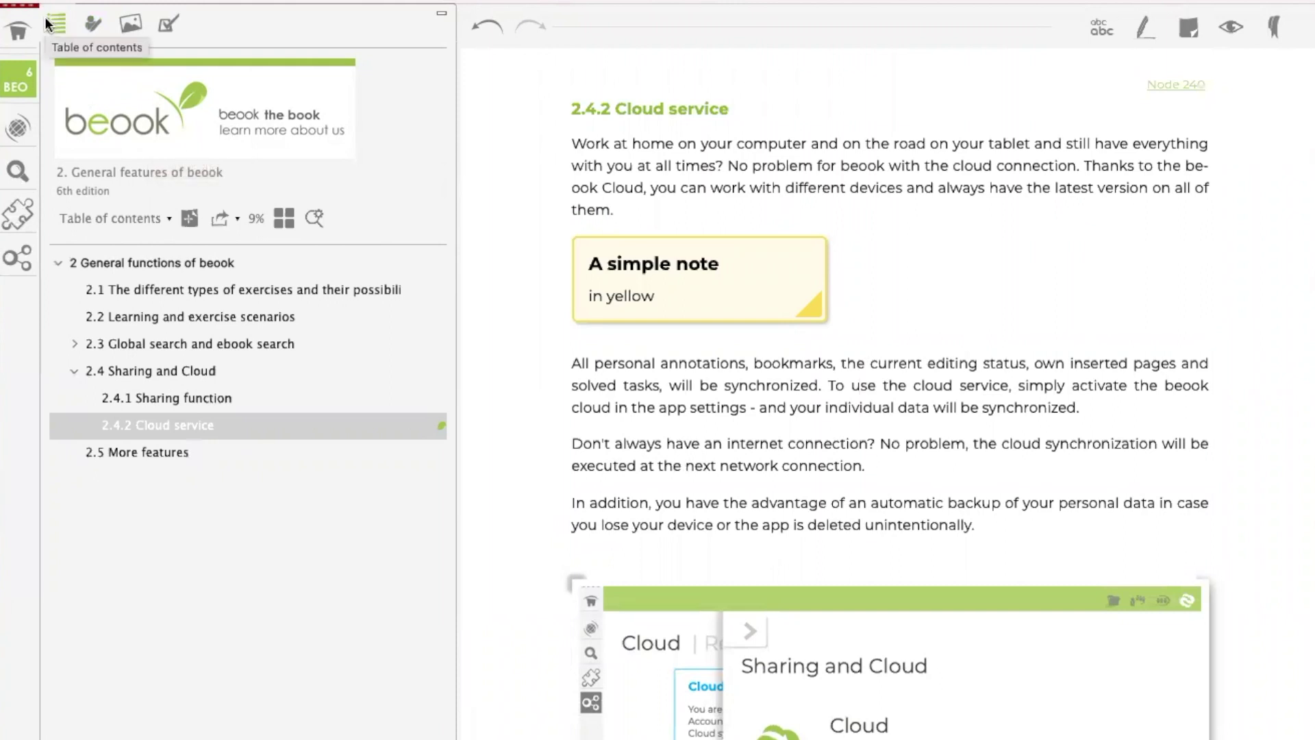
Switch the left panel through annotations and media to the exercise column with ten exercises.
left_click(86, 28)
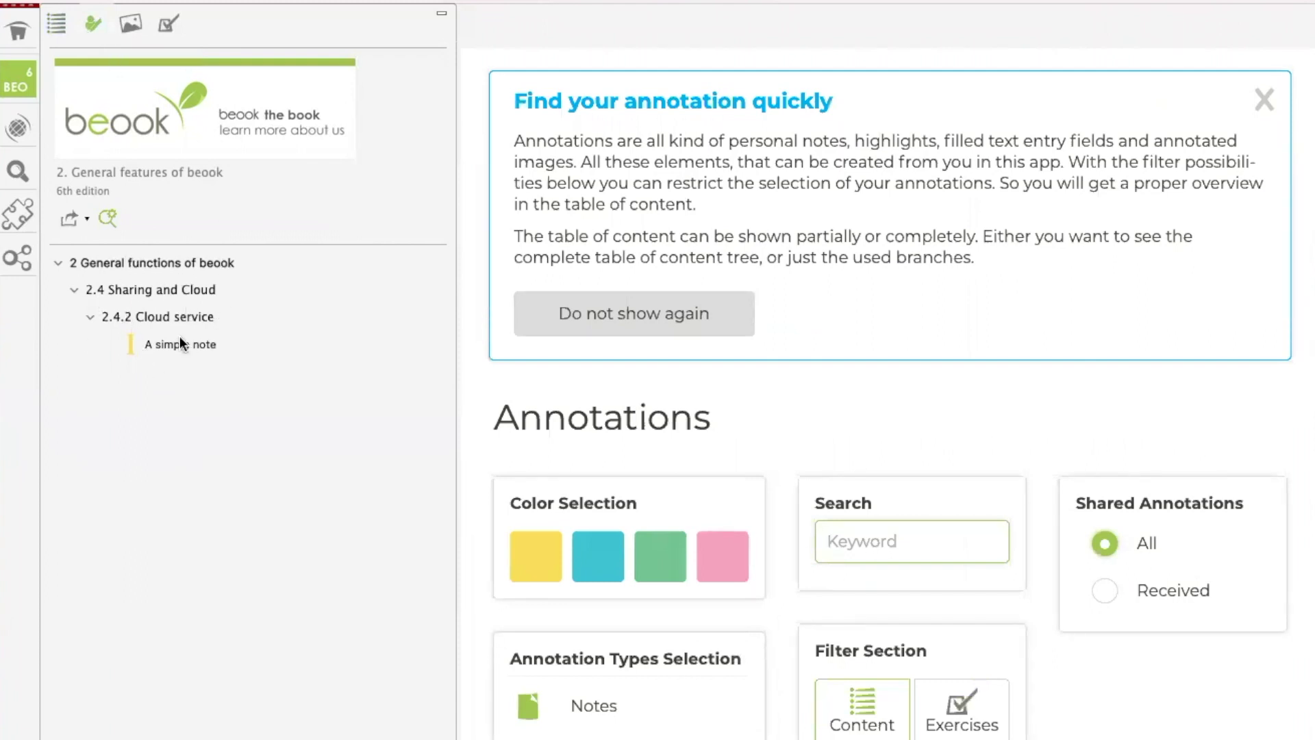
left_click(121, 20)
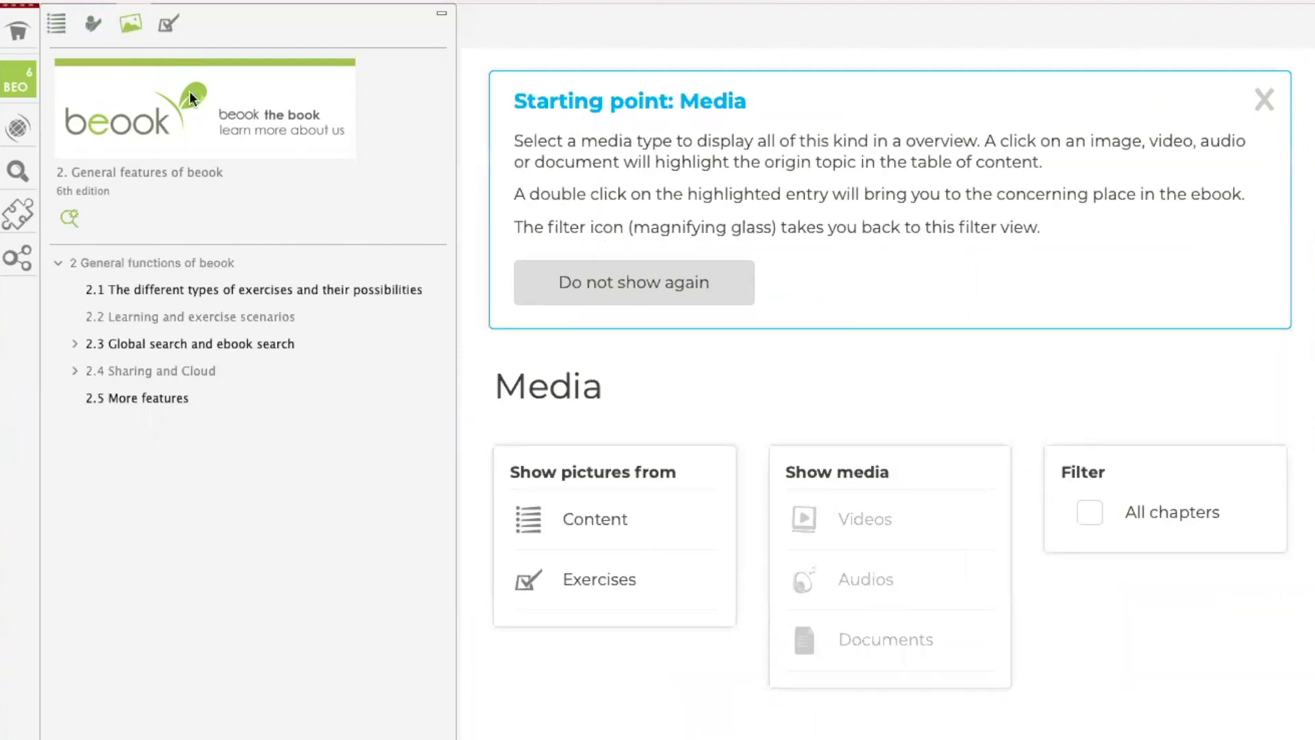
left_click(163, 28)
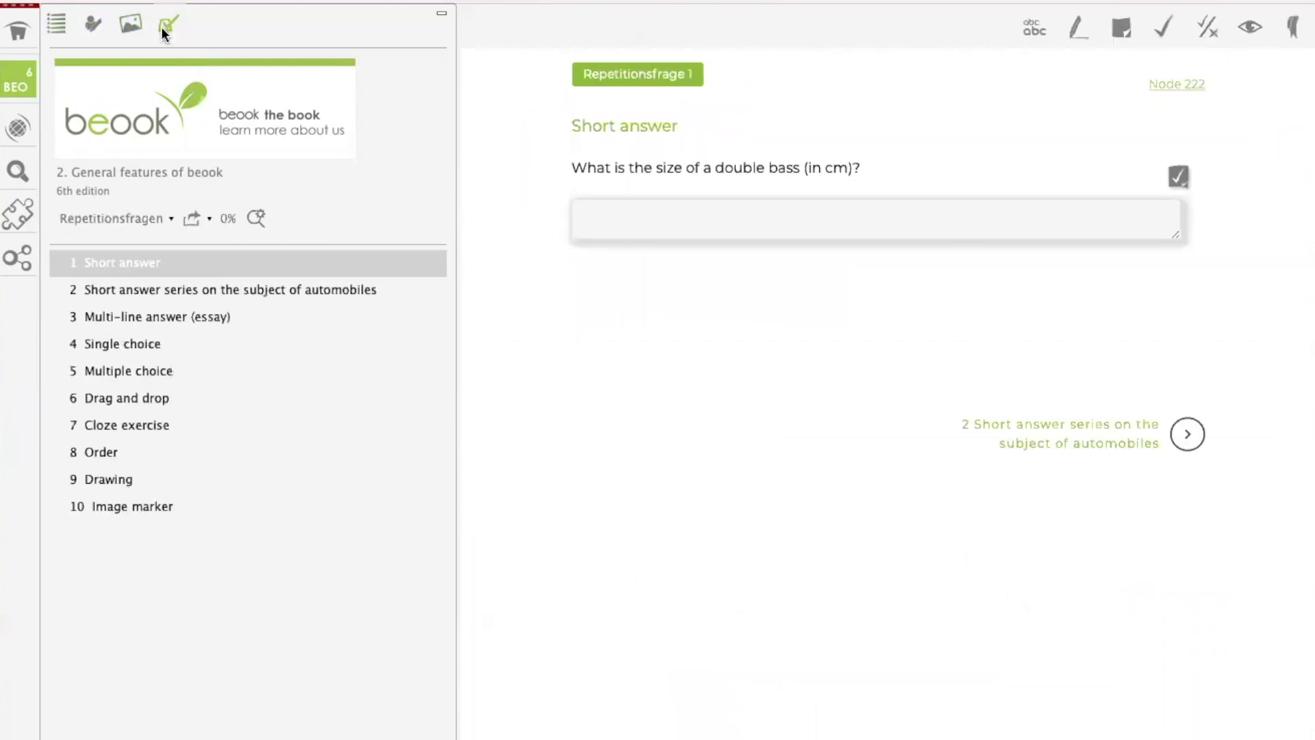